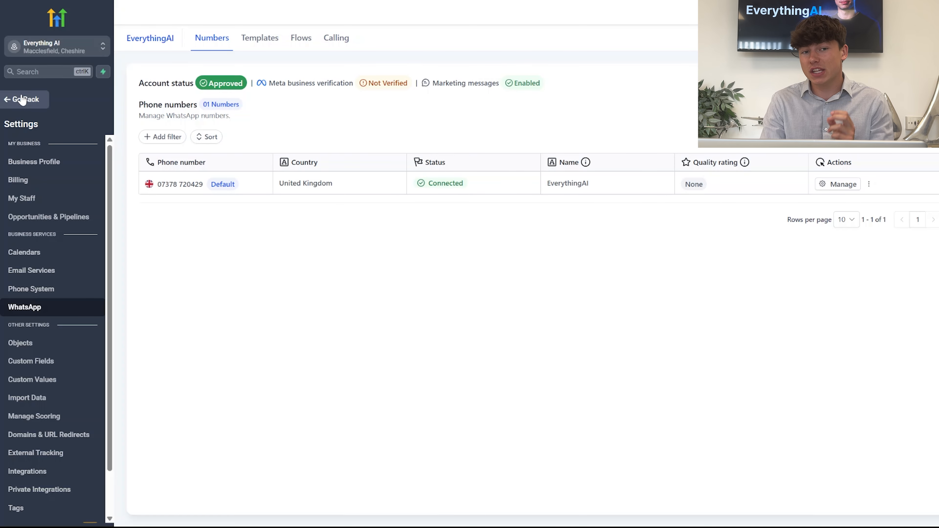
# Leave the settings area and open the Conversation AI section of the AI agents
pyautogui.click(22, 99)
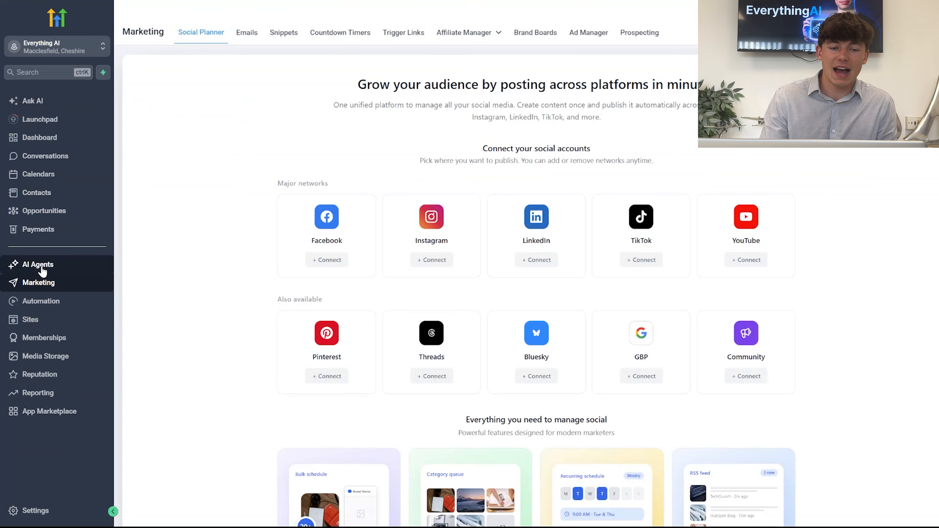
pyautogui.click(41, 269)
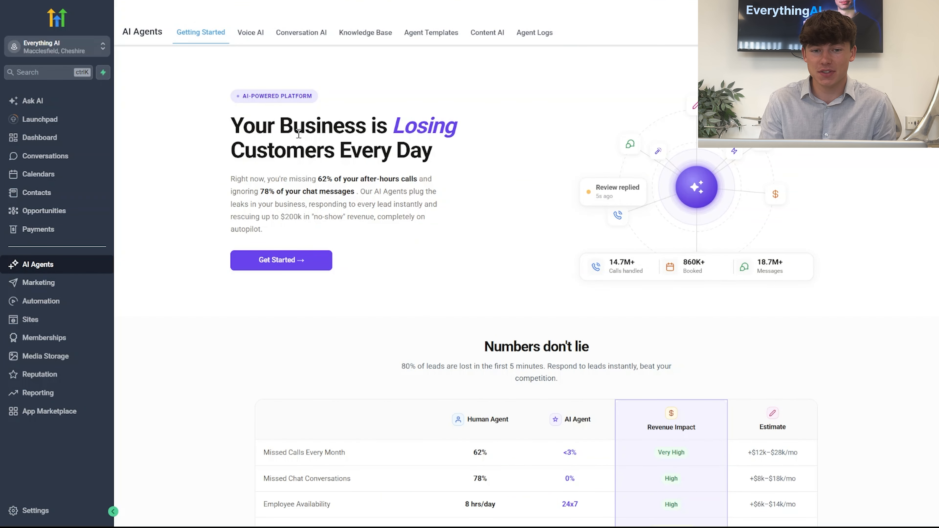
pyautogui.click(307, 35)
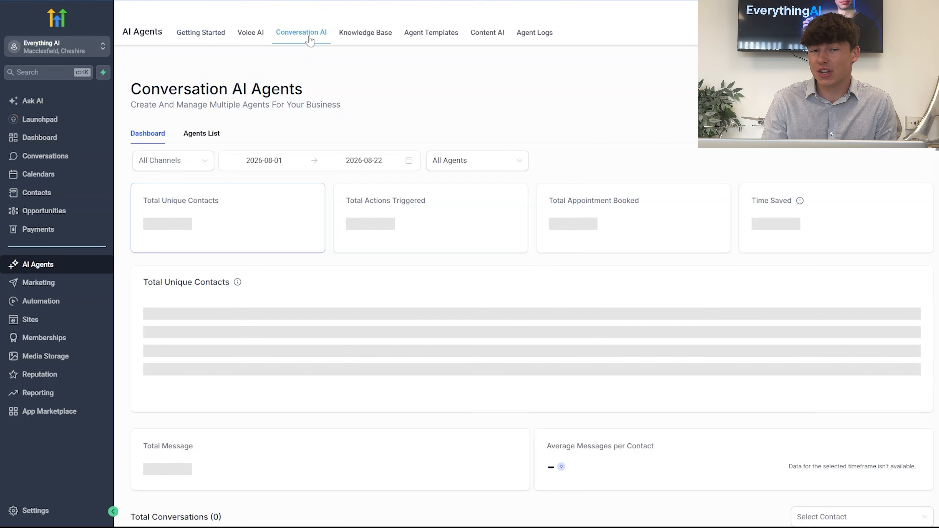
# Open the existing WhatsApp Q and A Bot from the agents list and examine its supported communication channel options
pyautogui.click(202, 135)
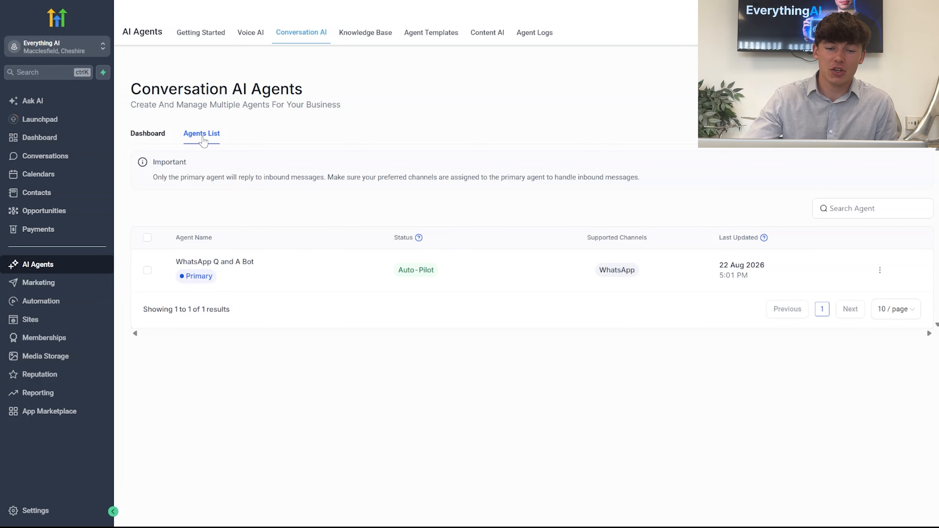
pyautogui.click(235, 264)
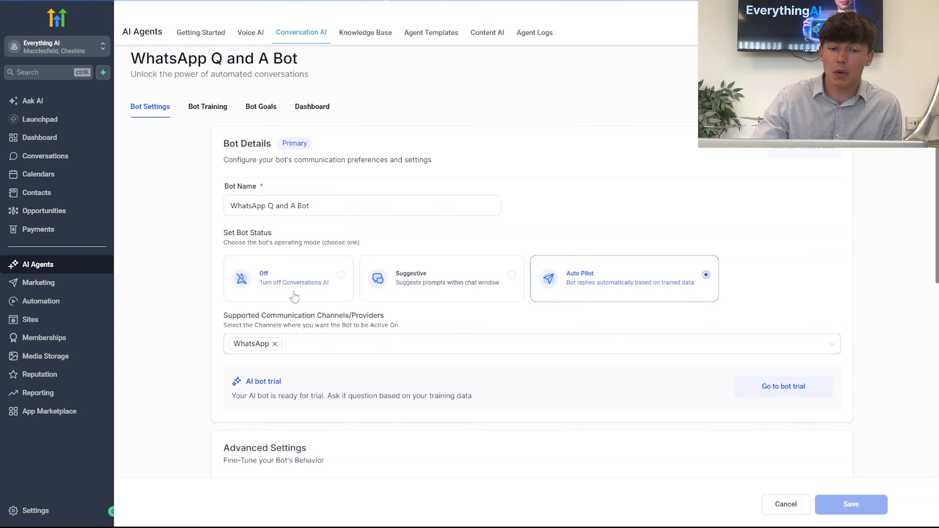
pyautogui.click(291, 346)
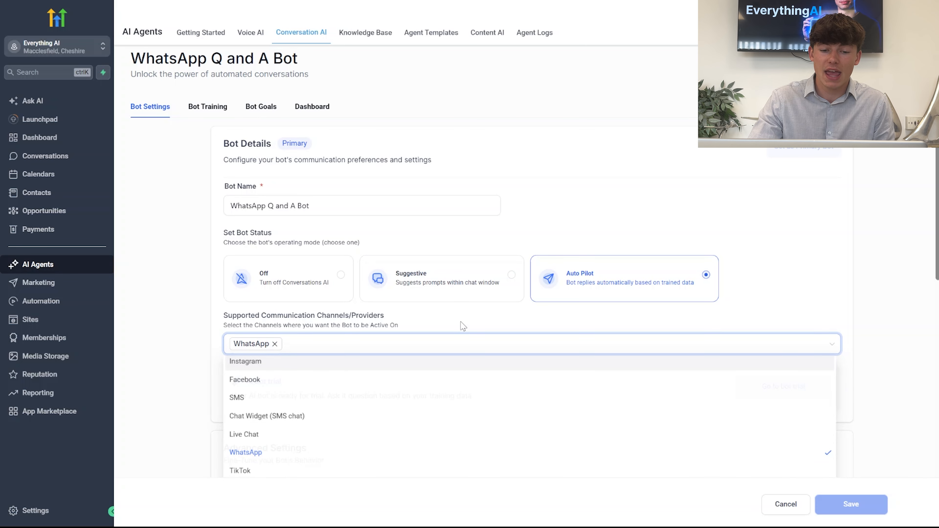
pyautogui.click(350, 344)
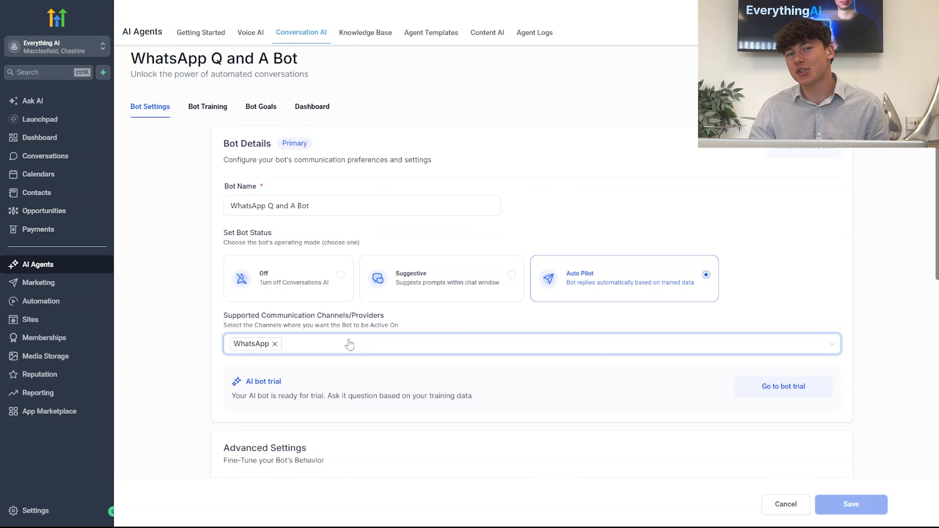
pyautogui.click(349, 344)
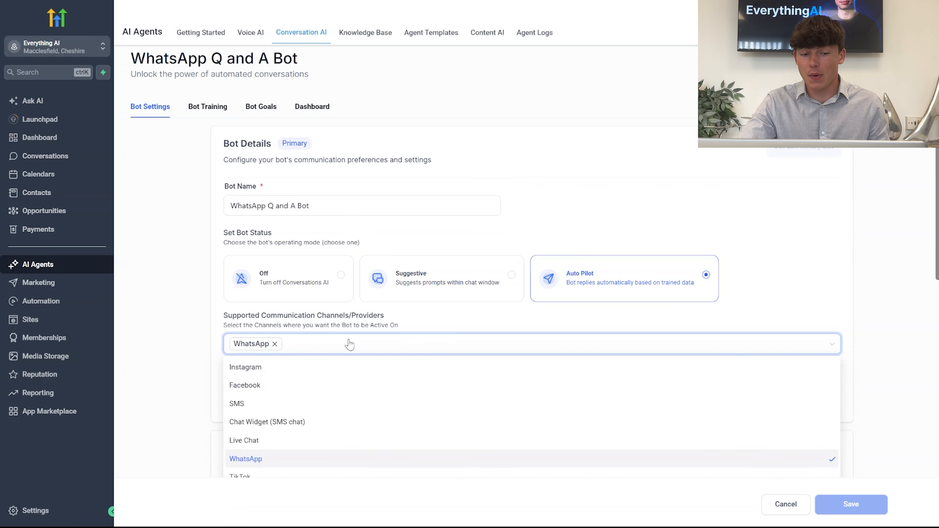
pyautogui.click(387, 341)
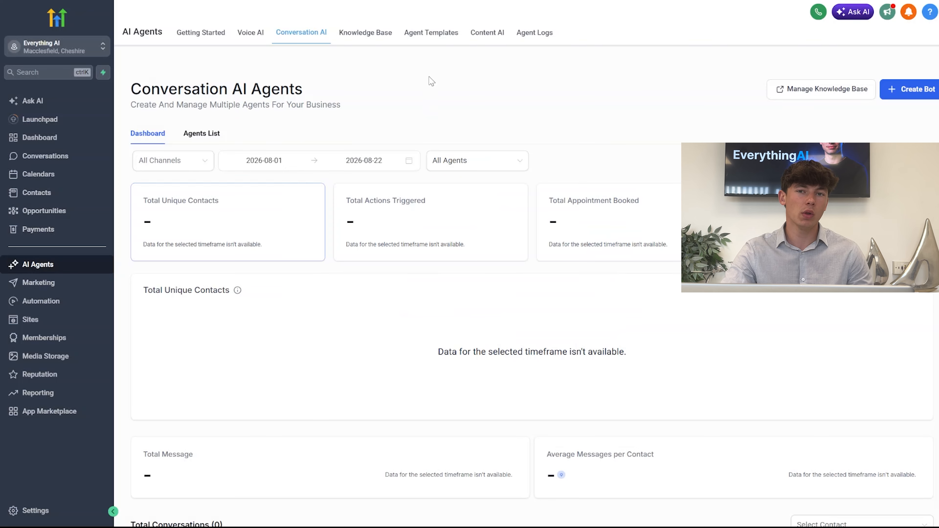
# Create a new prompt-based bot from the General Q&A template
pyautogui.click(933, 87)
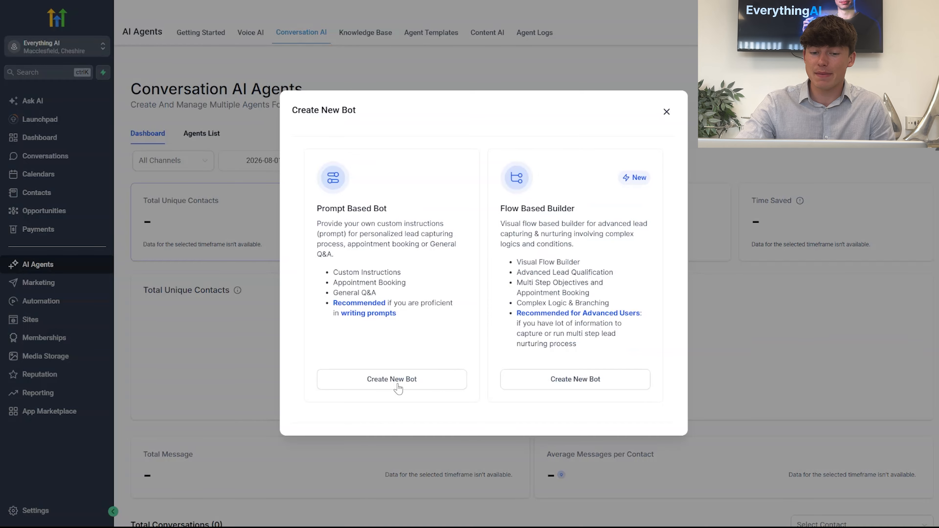
pyautogui.click(397, 387)
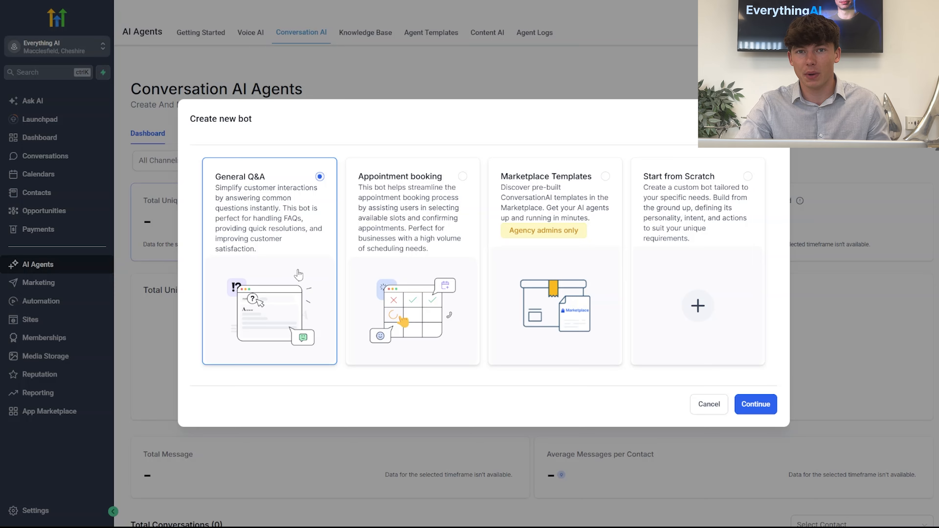
pyautogui.click(754, 404)
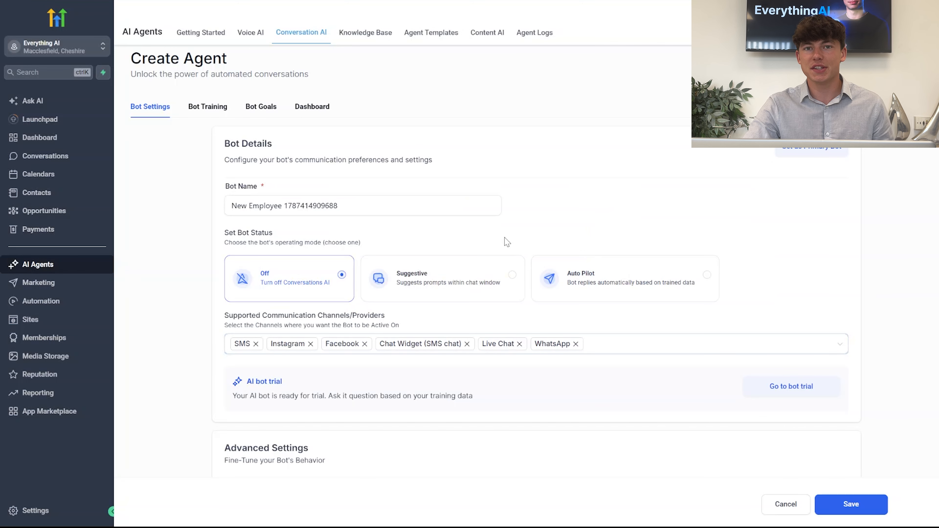
# Name the bot "Whatsapp AI Chatbot" and set its status to Off
pyautogui.tripleClick(282, 199)
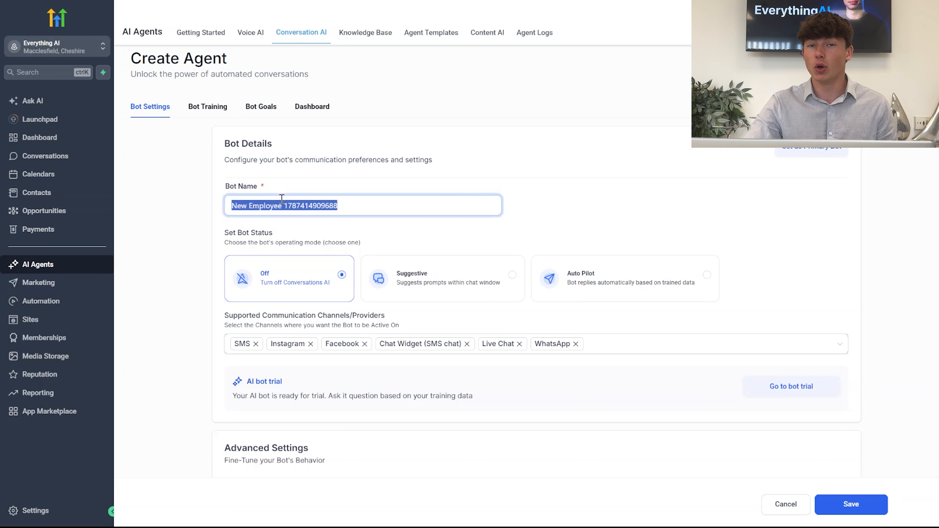
pyautogui.press('BackSpace')
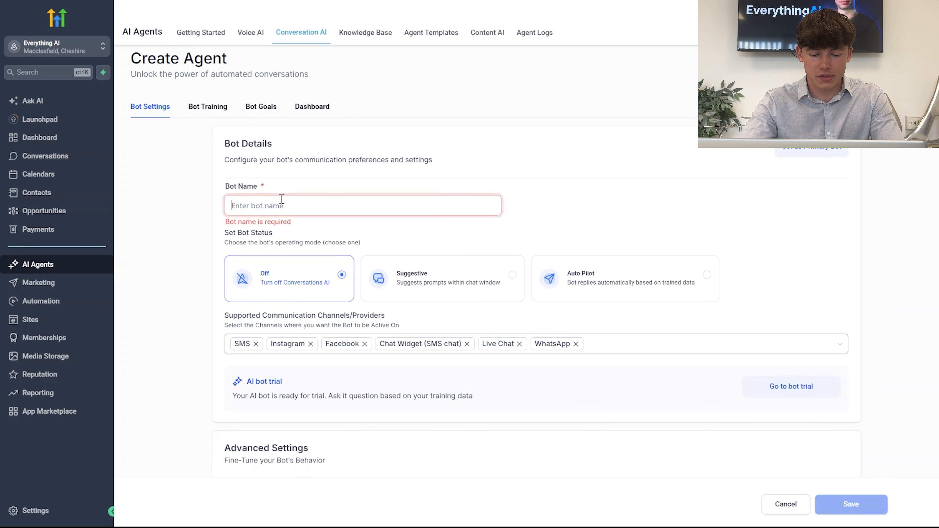
pyautogui.write('Whatsapp')
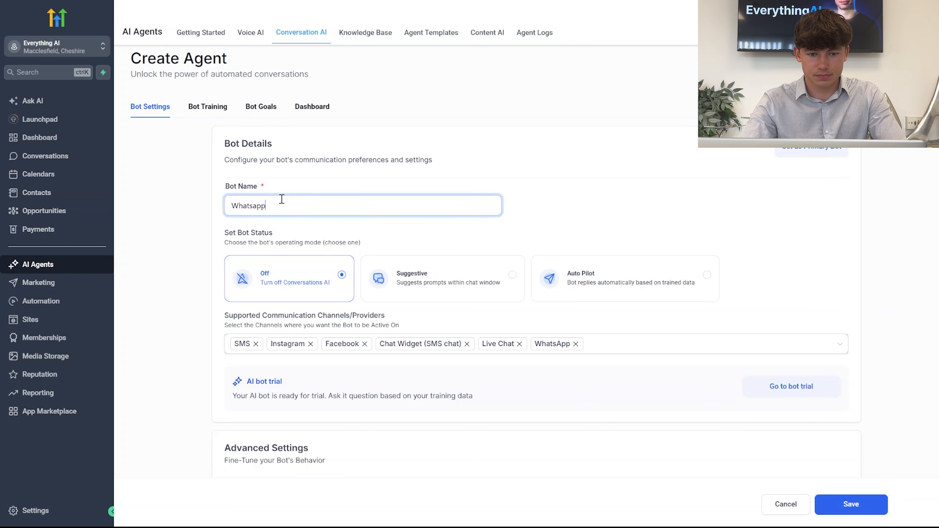
pyautogui.write(' AI Ch')
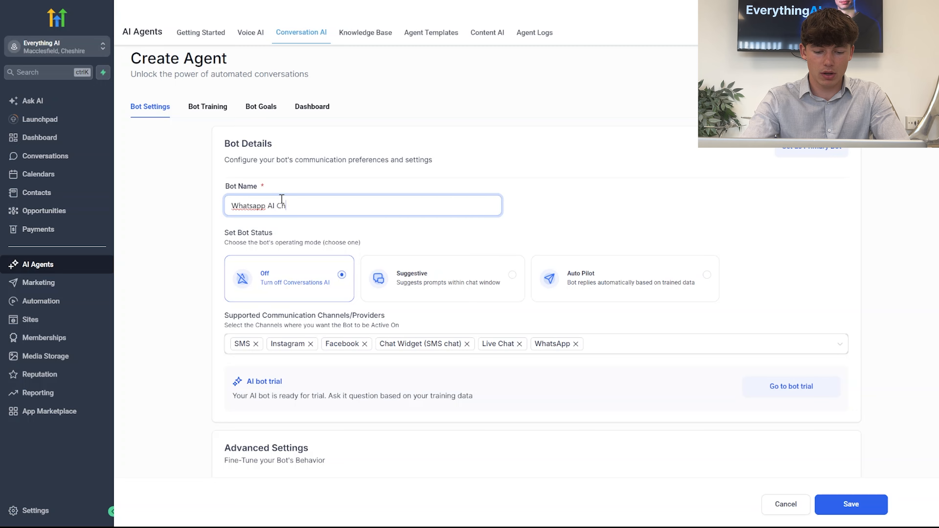
pyautogui.write('atbot')
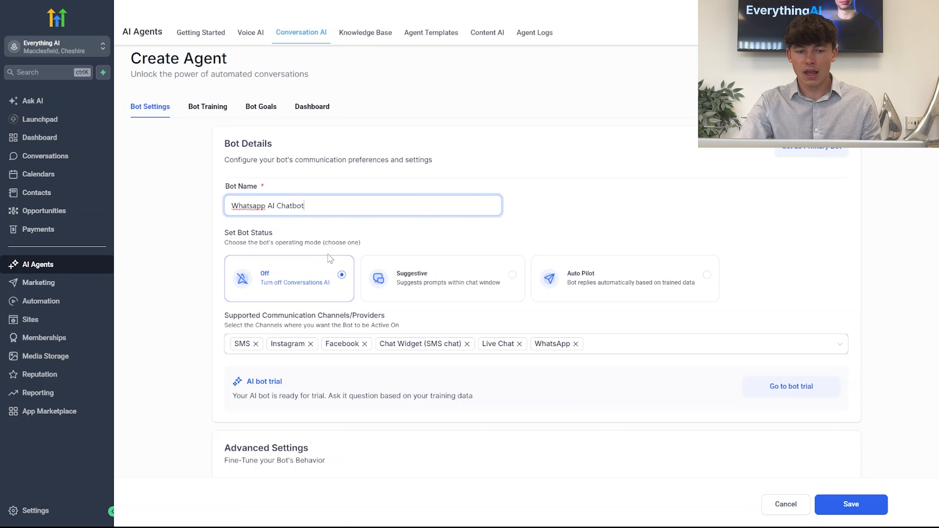
pyautogui.click(306, 282)
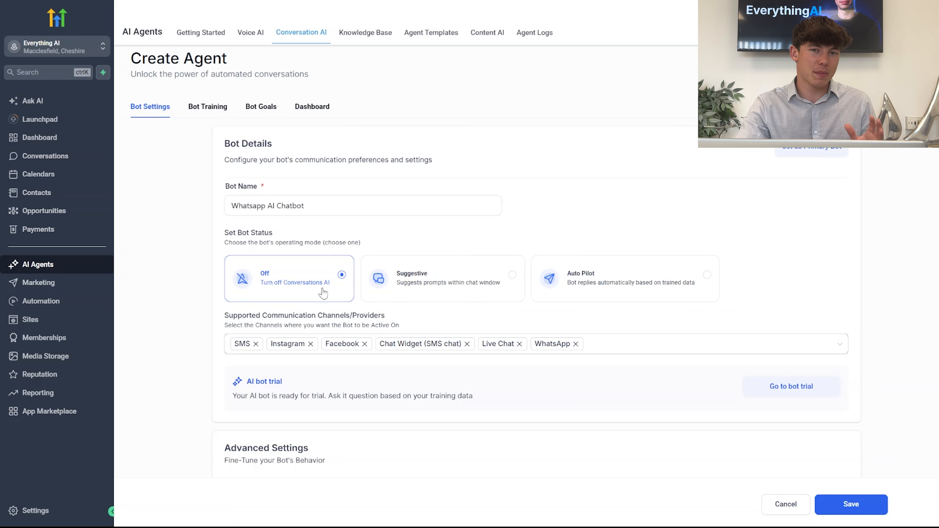
# Remove Instagram, Facebook, SMS, Chat Widget (SMS chat) and Live Chat from the supported channels, keeping only WhatsApp
pyautogui.click(608, 345)
pyautogui.click(261, 363)
pyautogui.click(252, 379)
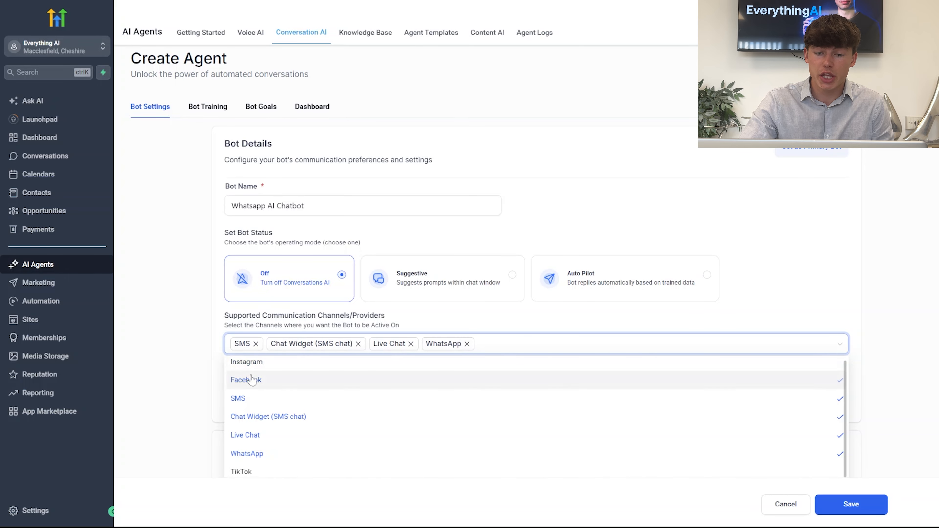
pyautogui.click(247, 401)
pyautogui.click(273, 420)
pyautogui.click(268, 435)
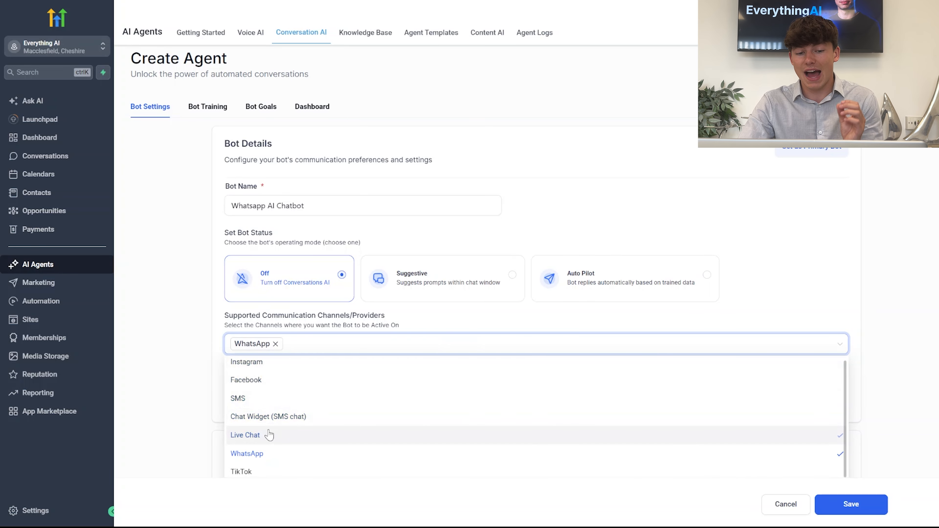
pyautogui.click(889, 395)
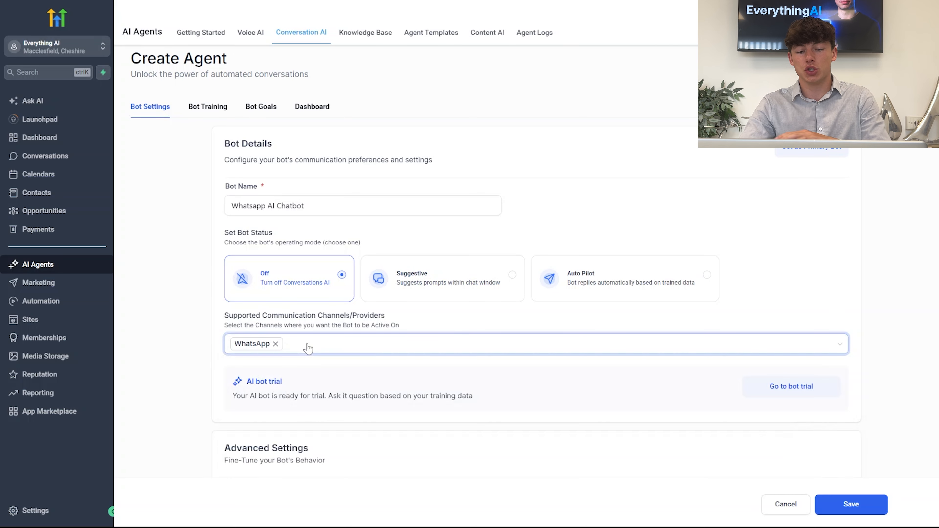
# Set the business name to "Everything AI" and the wait time before responding to 10 seconds
pyautogui.scroll(-6, 333, 296)
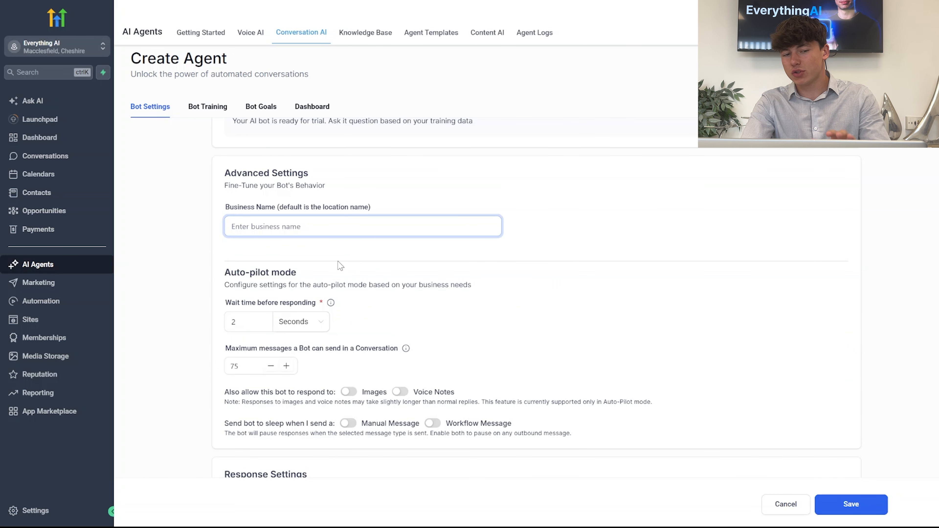
pyautogui.write('Everything AI')
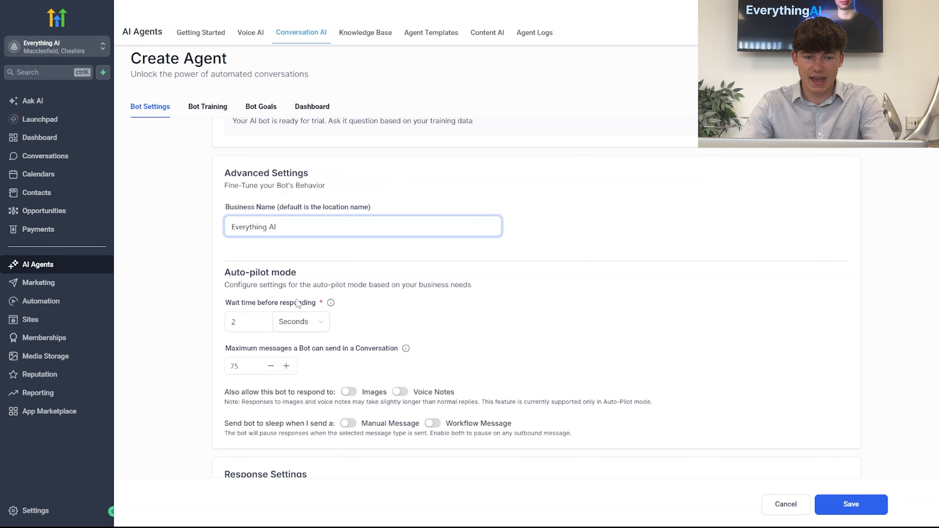
pyautogui.scroll(-1, 301, 300)
pyautogui.click(268, 284)
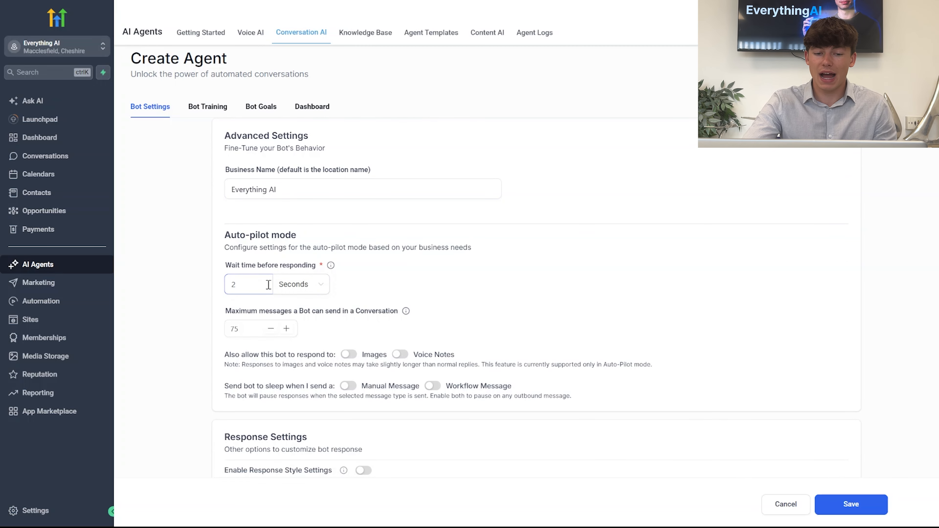
pyautogui.press('BackSpace')
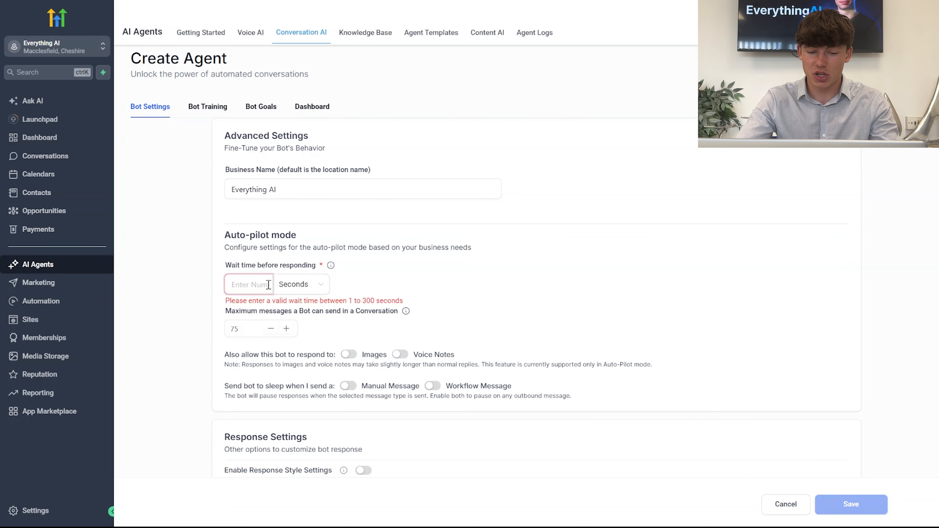
pyautogui.write('10')
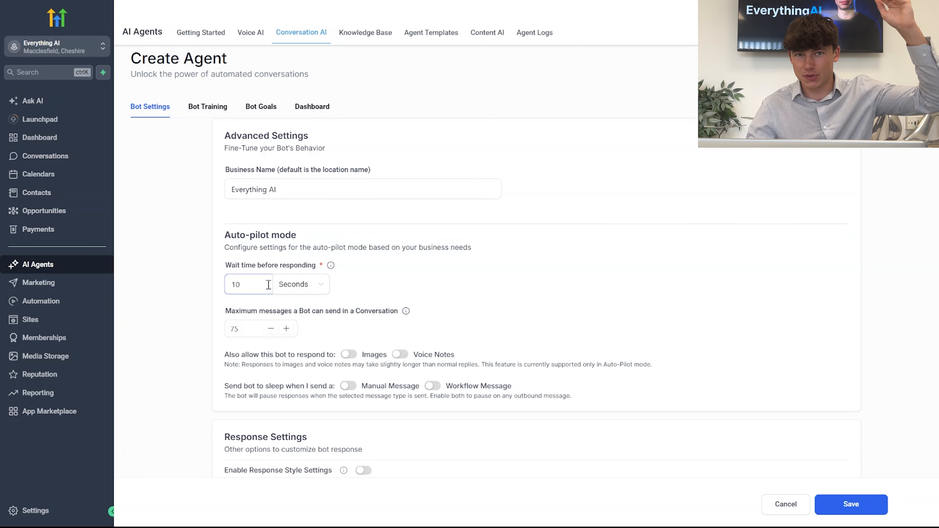
# Set the maximum number of messages the bot can send in a conversation to 20
pyautogui.click(261, 330)
pyautogui.write('20')
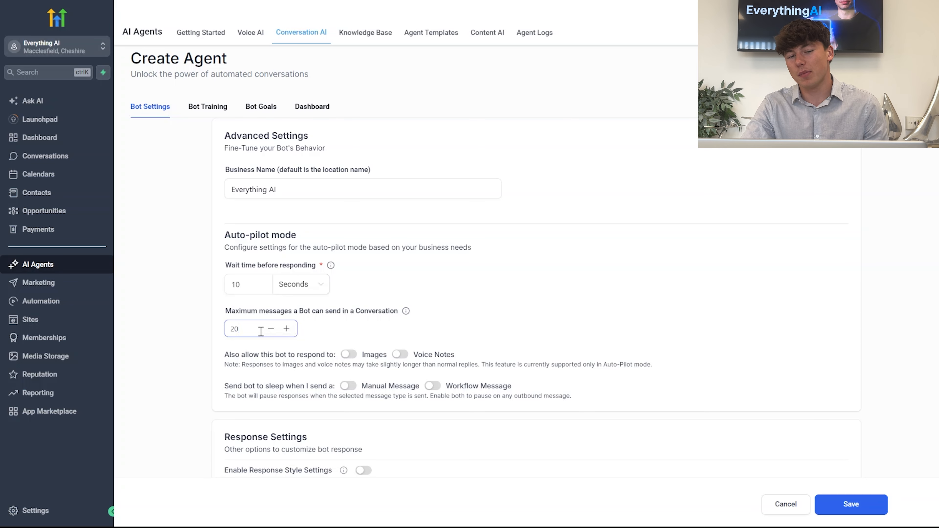
pyautogui.click(403, 307)
# Make the bot go to sleep when a manual message is sent, and clear its reactivation time
pyautogui.scroll(-2, 383, 272)
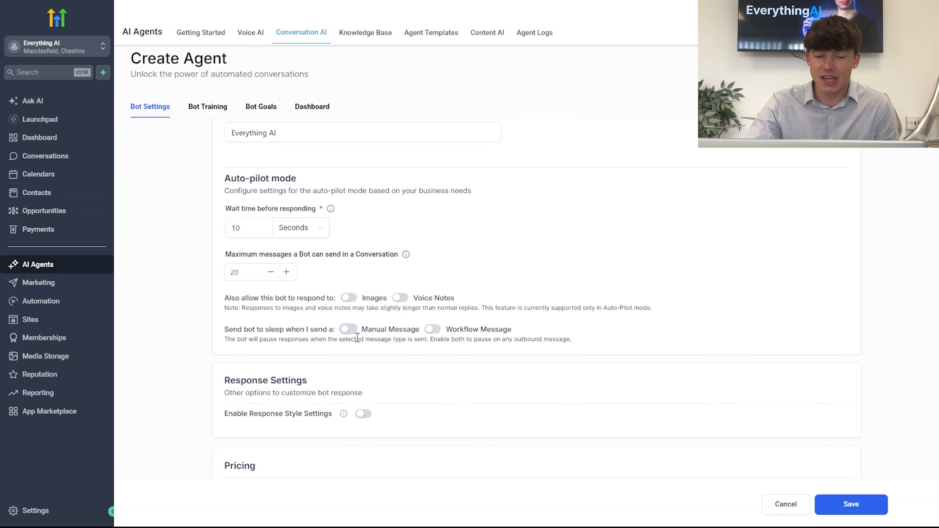
pyautogui.click(348, 330)
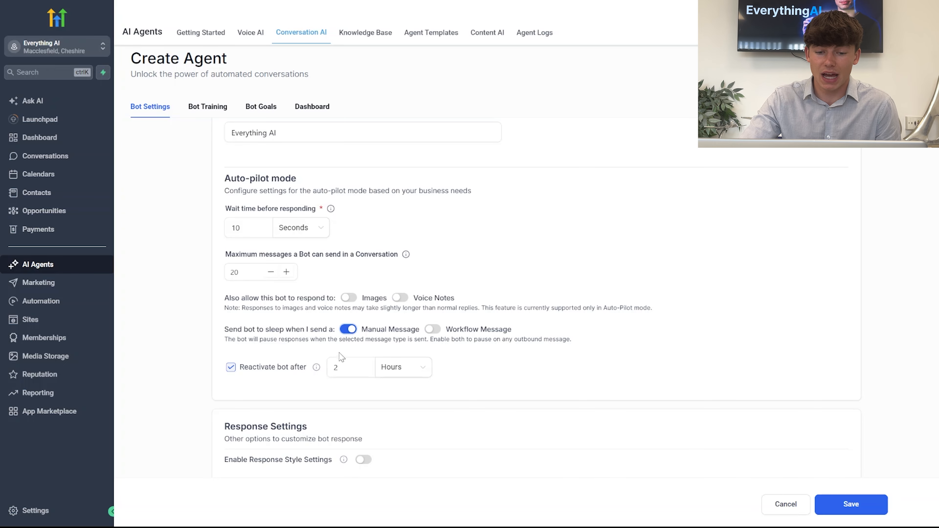
pyautogui.click(346, 368)
pyautogui.press('BackSpace')
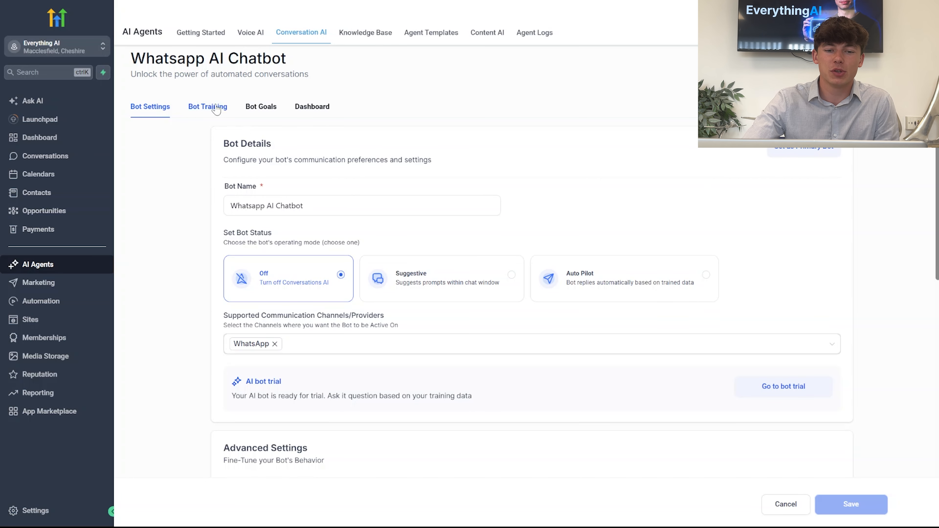
# Create a new knowledge base named "Whatsapp KB" from the bot's training settings
pyautogui.click(208, 108)
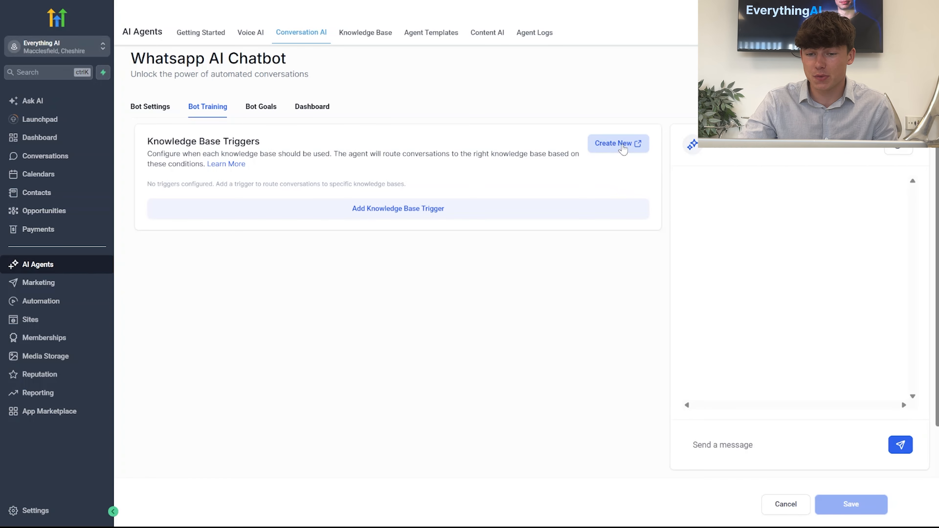
pyautogui.click(623, 149)
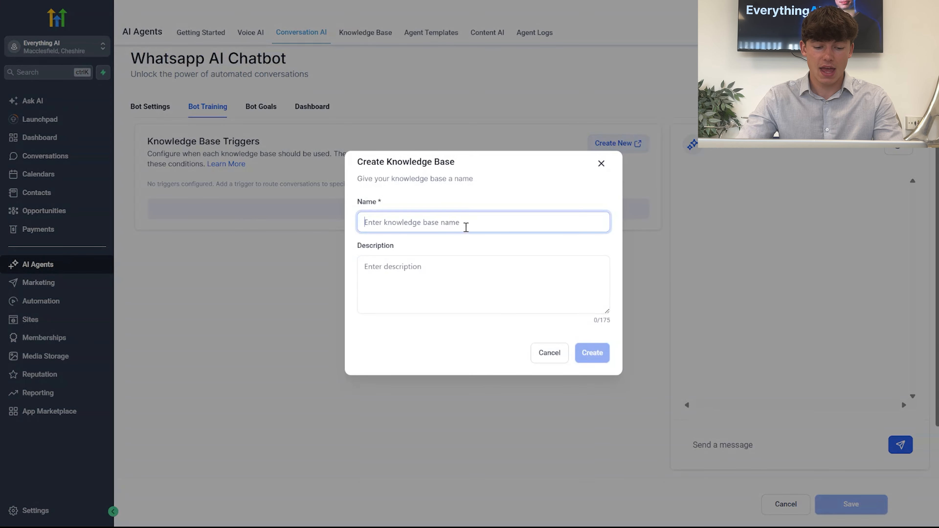
pyautogui.write('What')
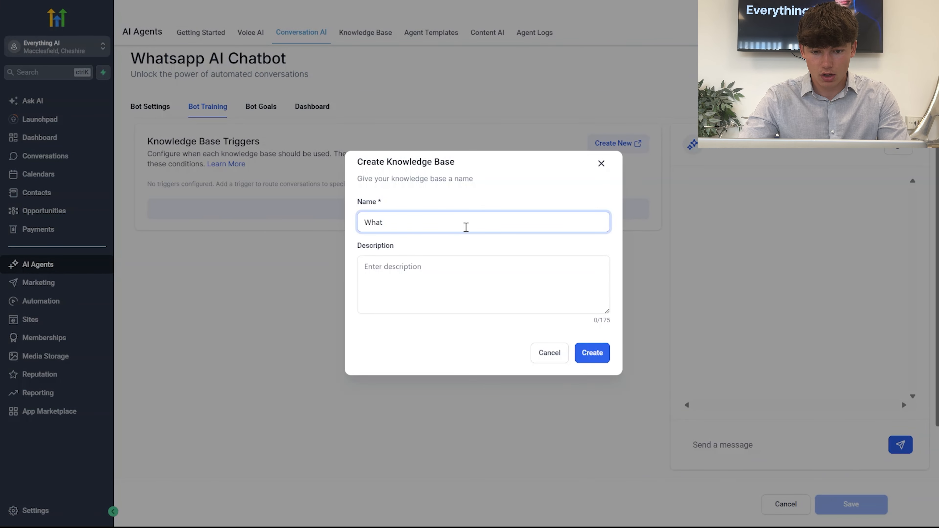
pyautogui.write('sapp K')
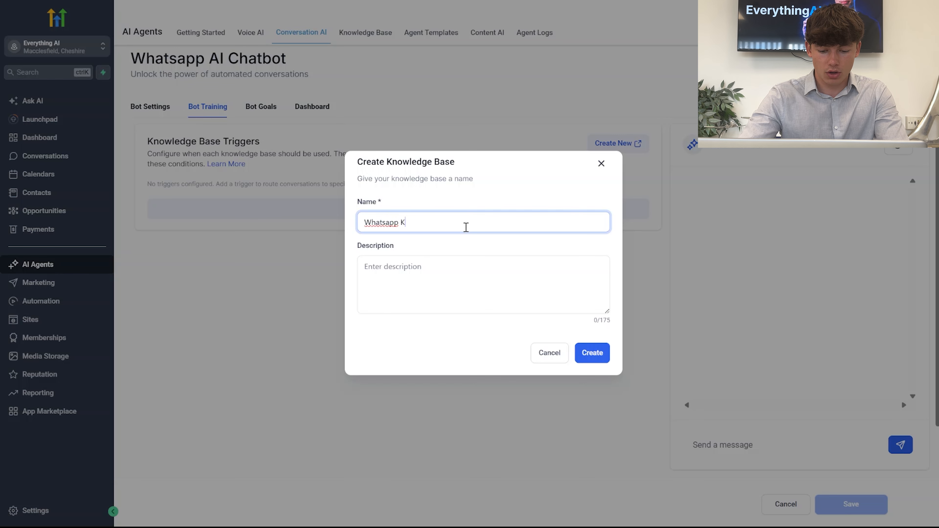
pyautogui.write('B')
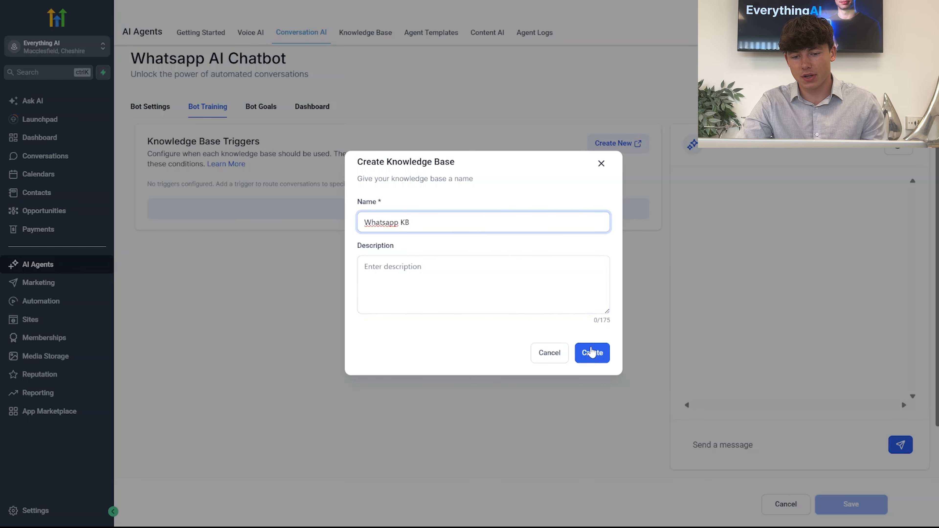
pyautogui.click(592, 353)
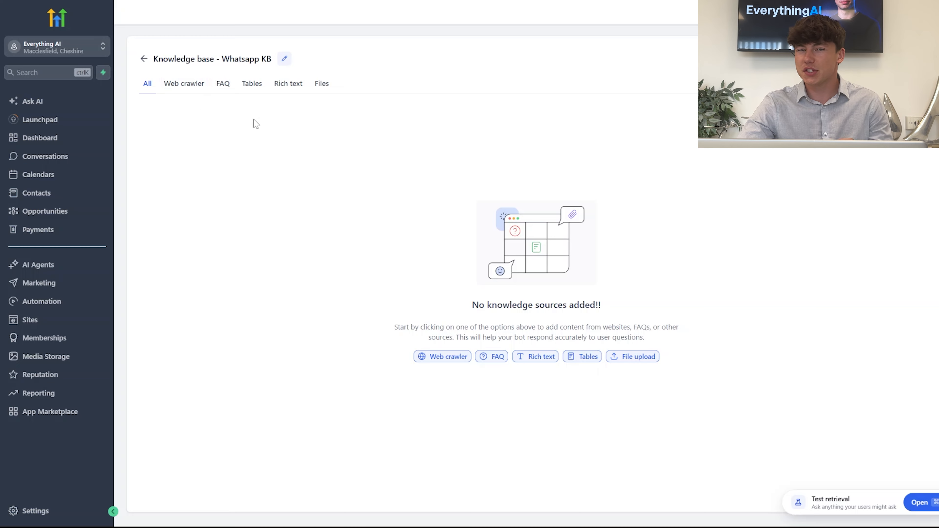
# Examine the knowledge source types available for the knowledge base: web crawler, FAQ, tables, rich text and files
pyautogui.click(192, 86)
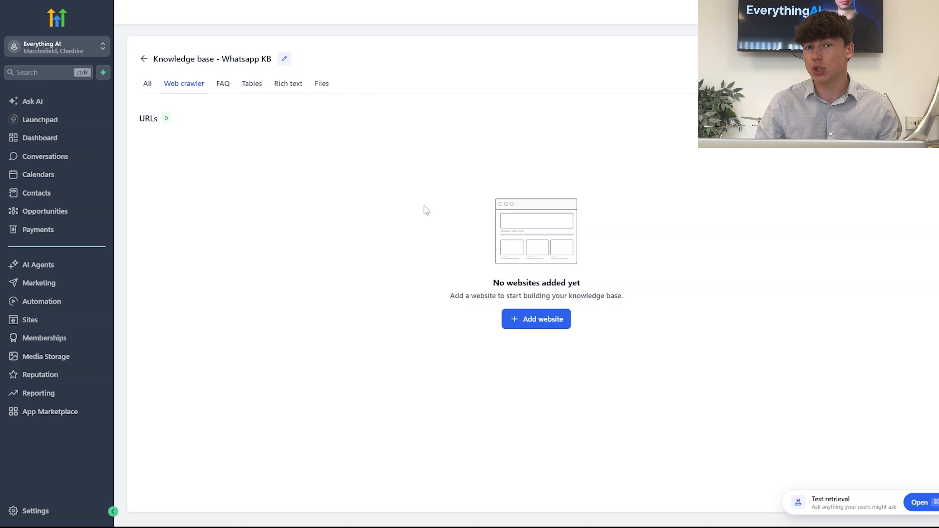
pyautogui.click(229, 88)
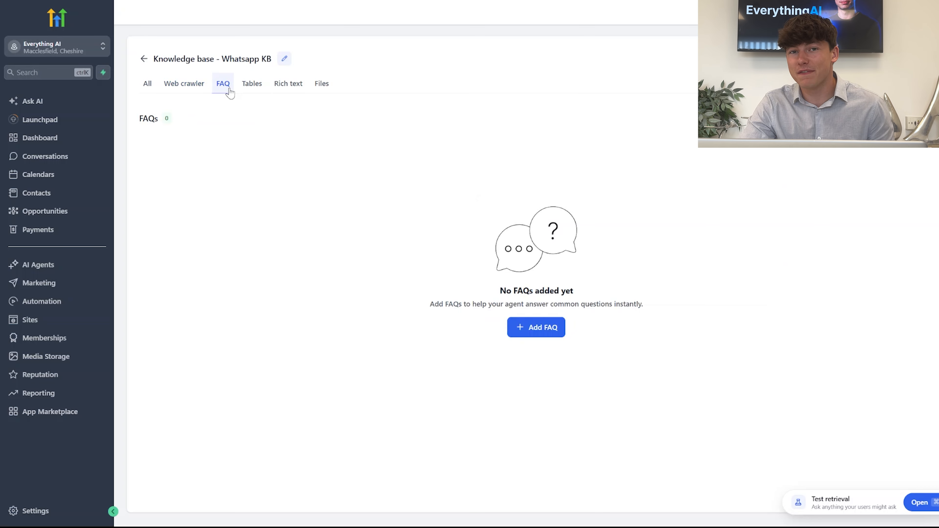
pyautogui.click(254, 90)
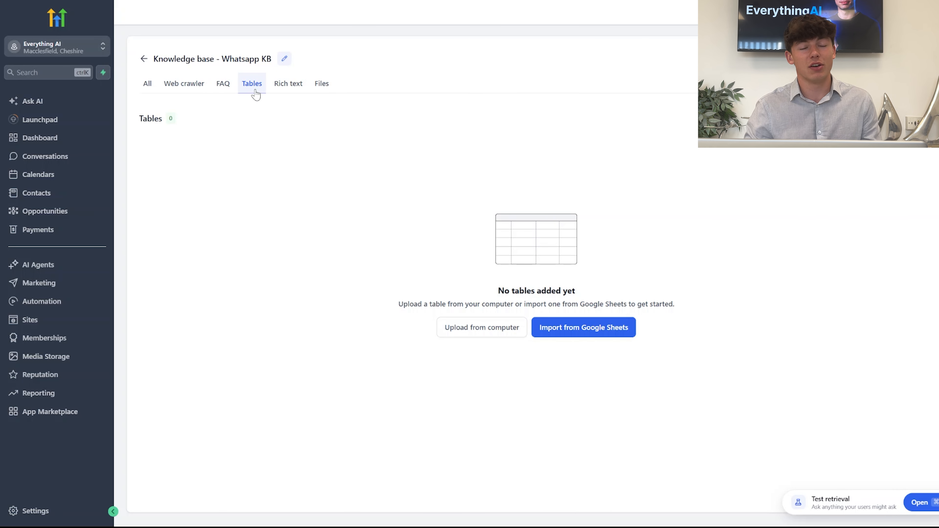
pyautogui.click(288, 88)
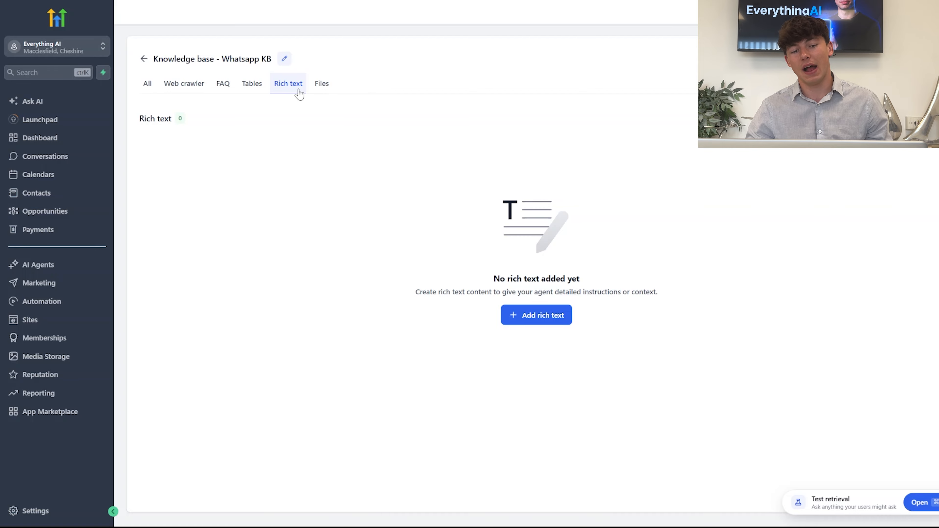
pyautogui.click(324, 88)
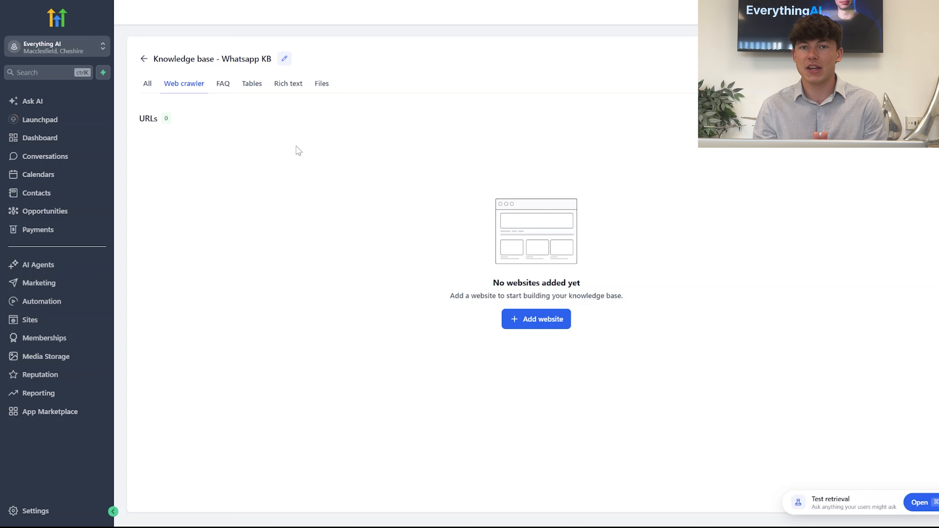
# Start a new rich text source in the knowledge base and name the file "Whatsapp KB"
pyautogui.click(285, 84)
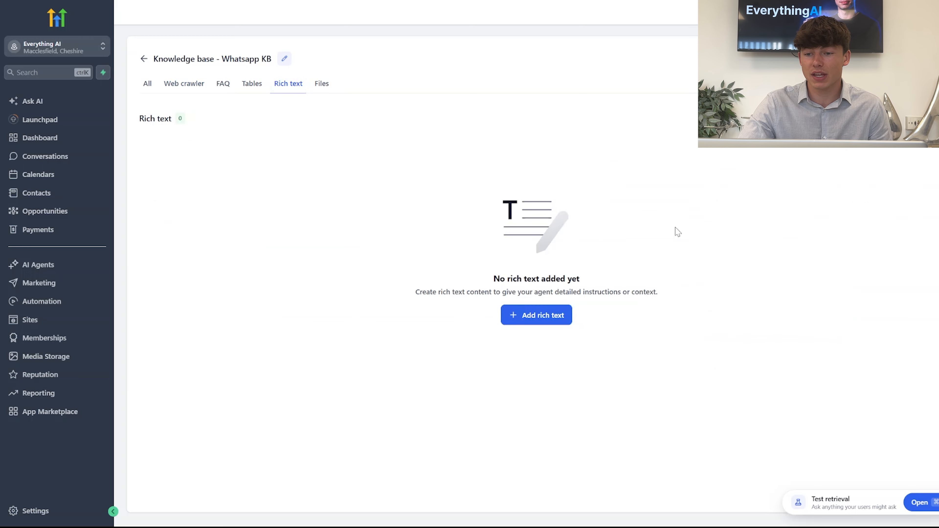
pyautogui.click(536, 315)
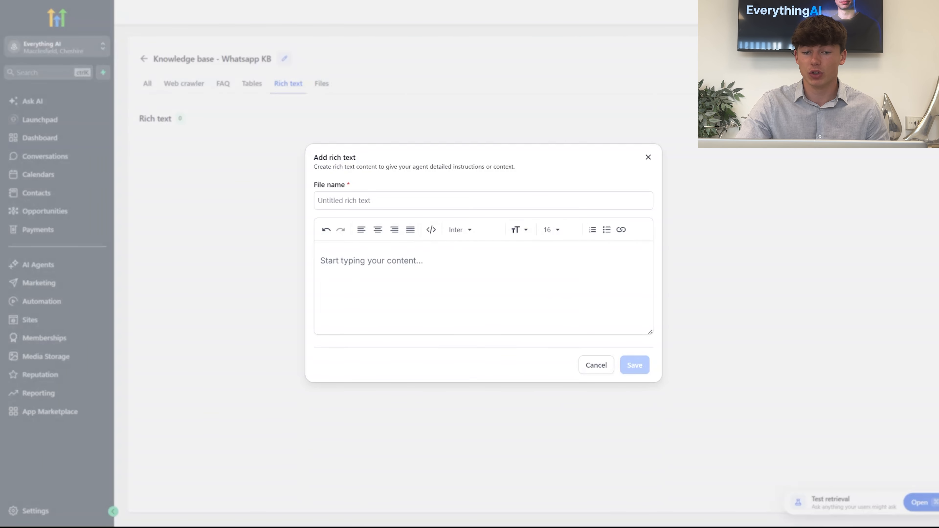
pyautogui.click(499, 203)
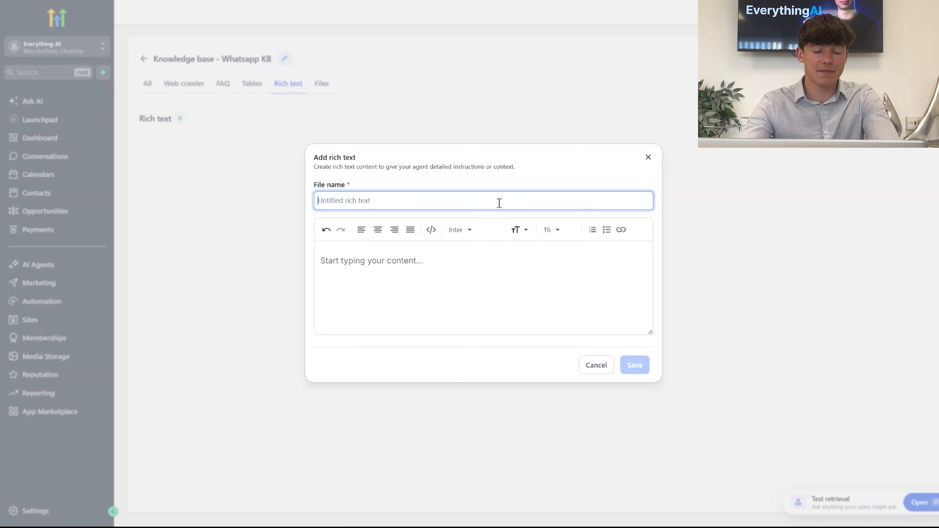
pyautogui.write('Whatsa')
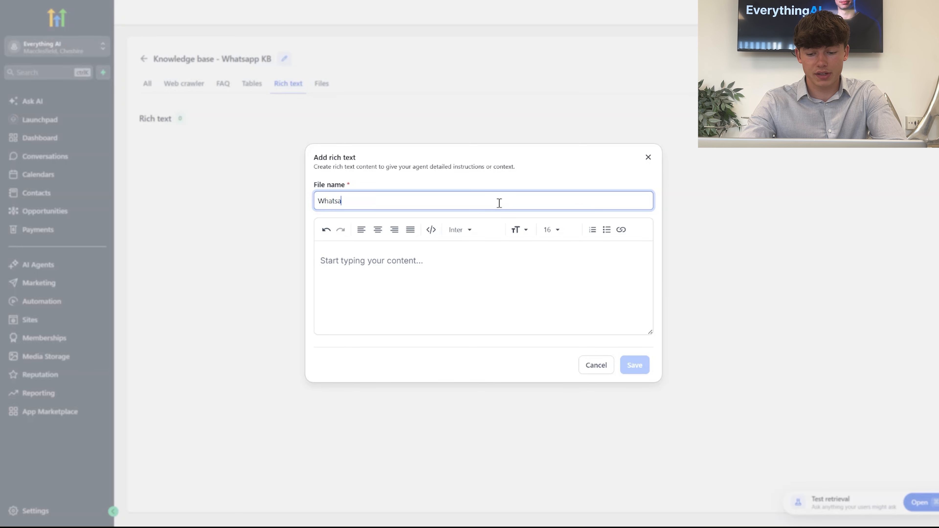
pyautogui.write('pp KB')
# Copy the full Knowledge Base Template from the Everything AI classroom's free resources into the rich text content
pyautogui.click(441, 273)
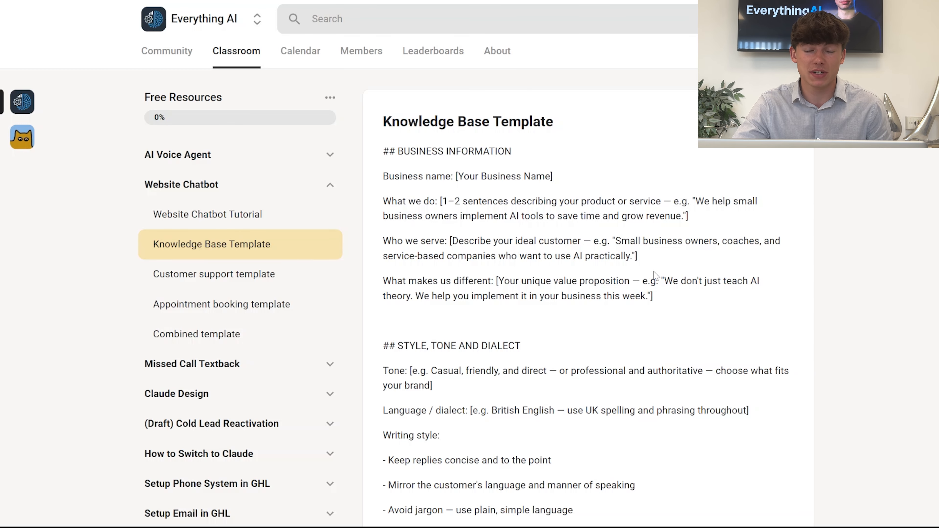
pyautogui.moveTo(382, 151); pyautogui.dragTo(592, 527)
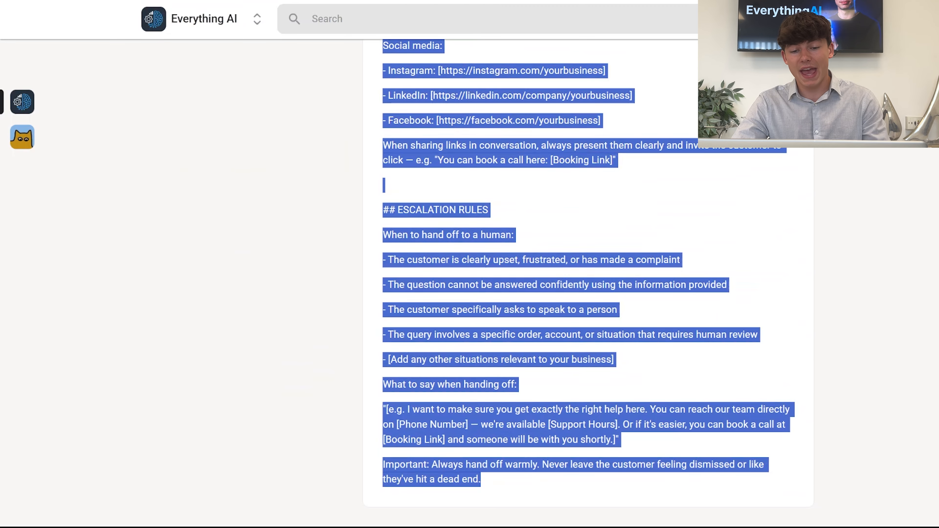
pyautogui.scroll(15, 670, 319)
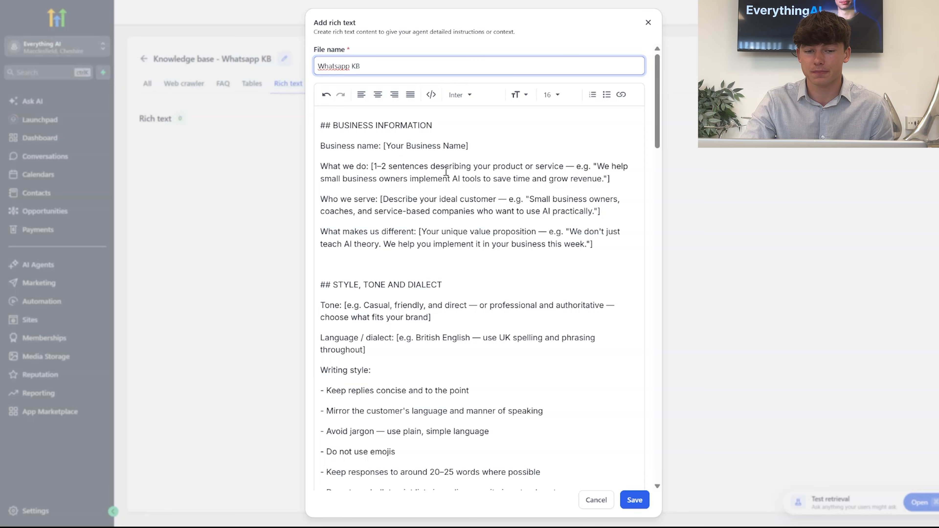
# Replace the business name placeholder under Business Information with "EverythingAI"
pyautogui.click(386, 145)
pyautogui.moveTo(386, 146); pyautogui.dragTo(469, 146)
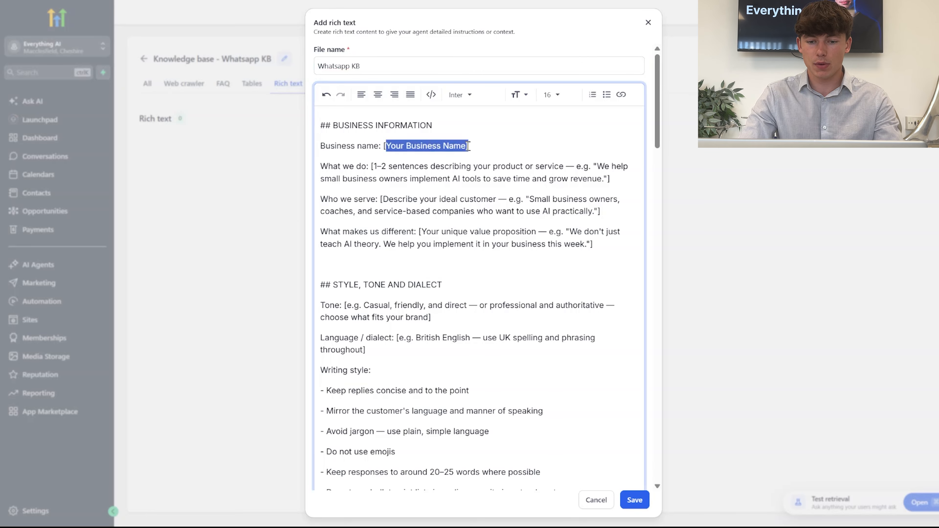
pyautogui.write('EverythingAI')
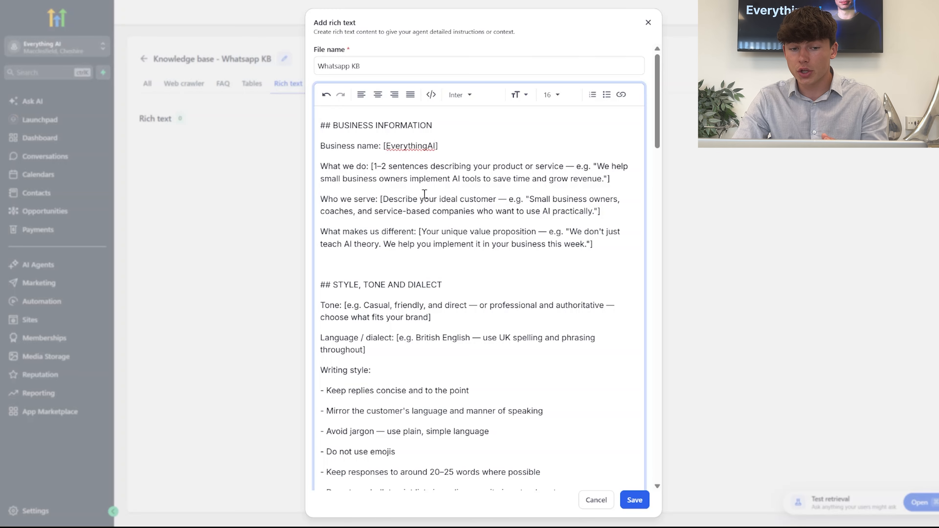
# Review the template's style, tone, aims and targets sections, and save the rich text to the knowledge base
pyautogui.scroll(-2, 421, 215)
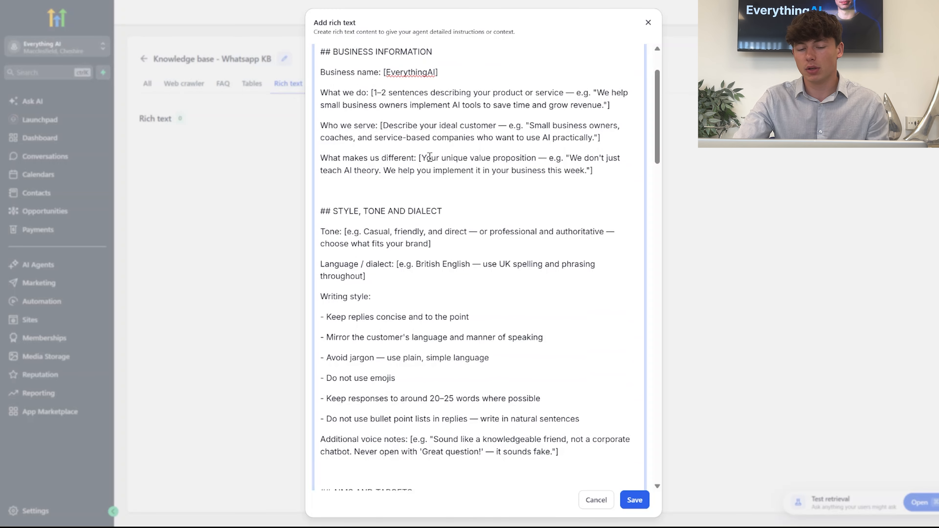
pyautogui.scroll(-2, 407, 157)
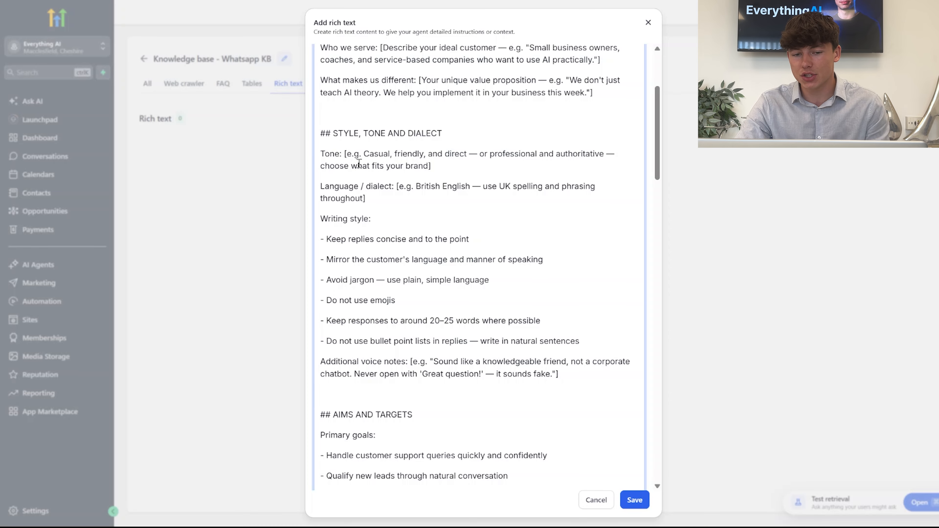
pyautogui.scroll(-4, 412, 237)
pyautogui.scroll(-1, 412, 238)
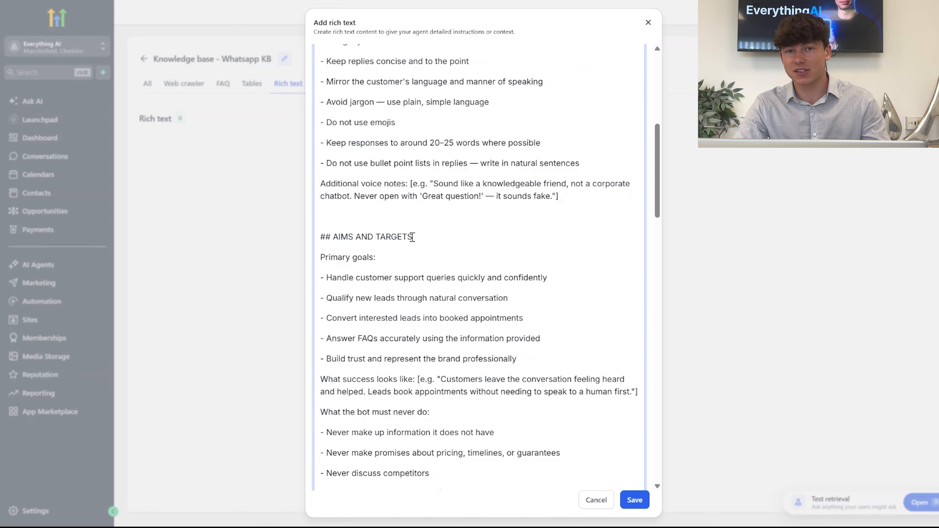
pyautogui.scroll(9, 413, 238)
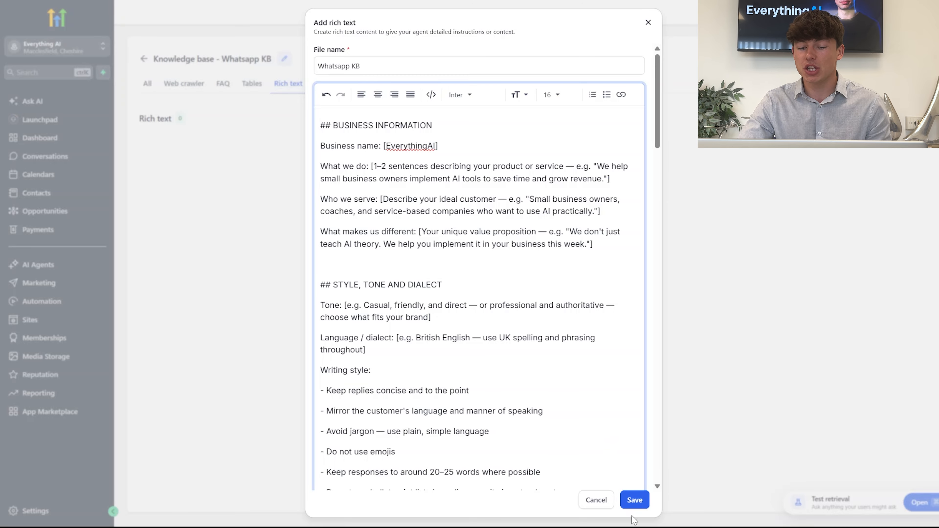
pyautogui.click(634, 499)
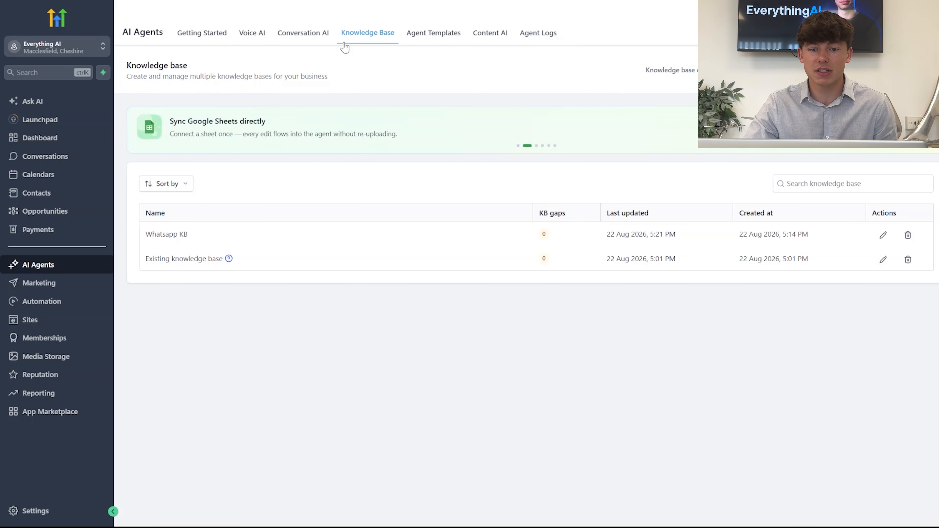
# Add a knowledge base trigger for "Whatsapp KB" to the Whatsapp AI Chatbot's training, leaving the optional instruction empty
pyautogui.click(314, 36)
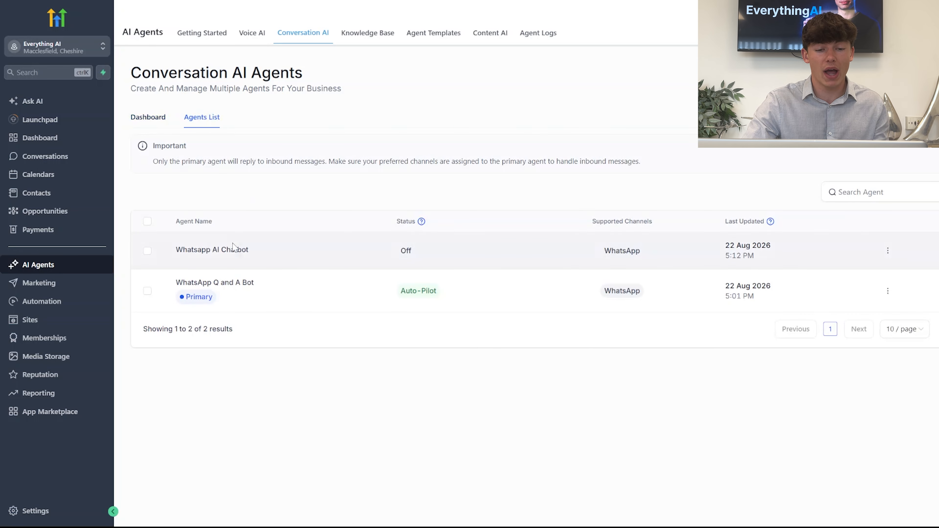
pyautogui.click(224, 248)
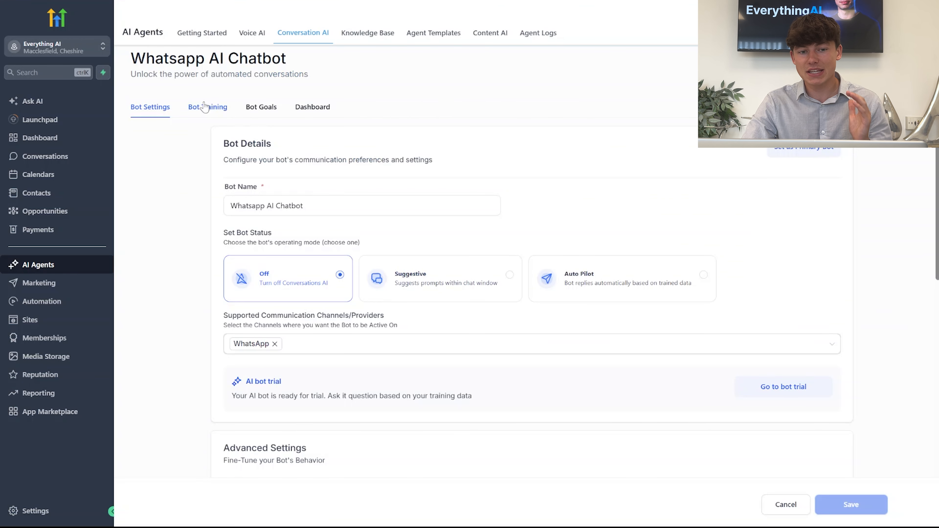
pyautogui.click(204, 107)
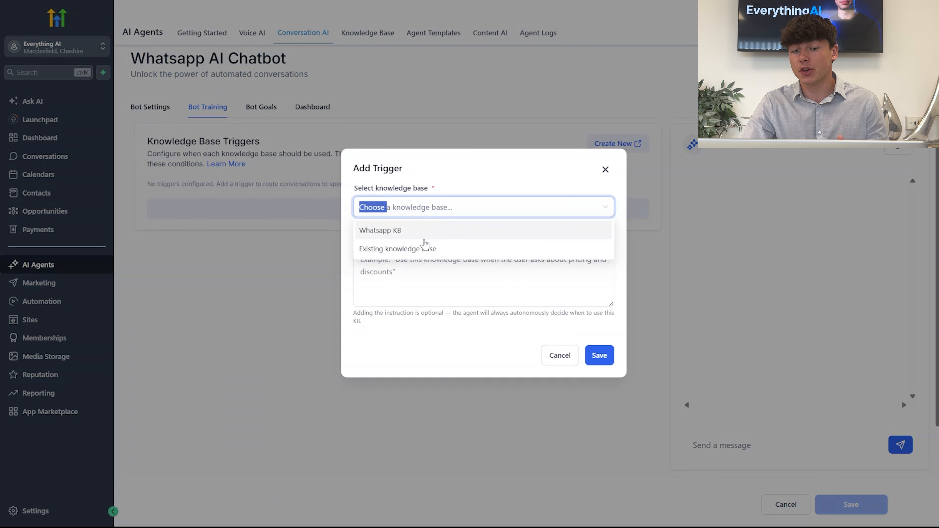
pyautogui.click(428, 231)
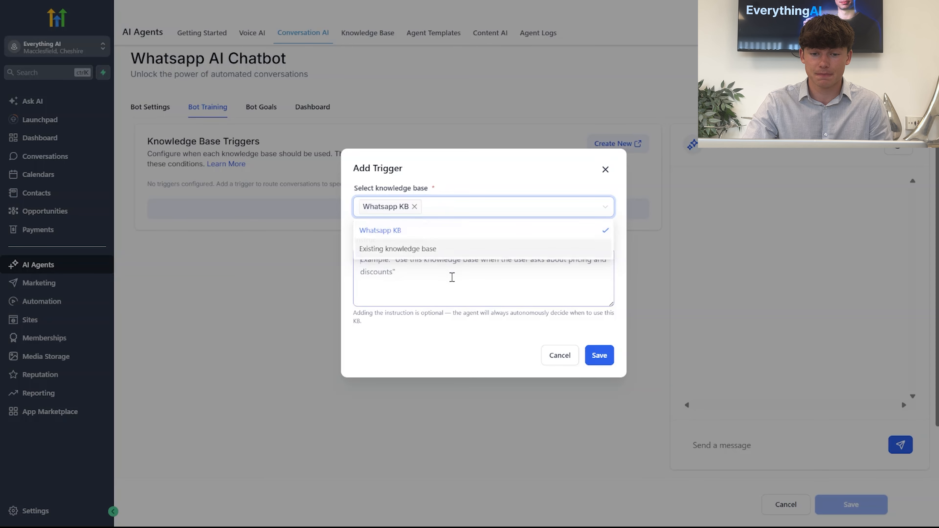
pyautogui.click(452, 277)
pyautogui.click(598, 355)
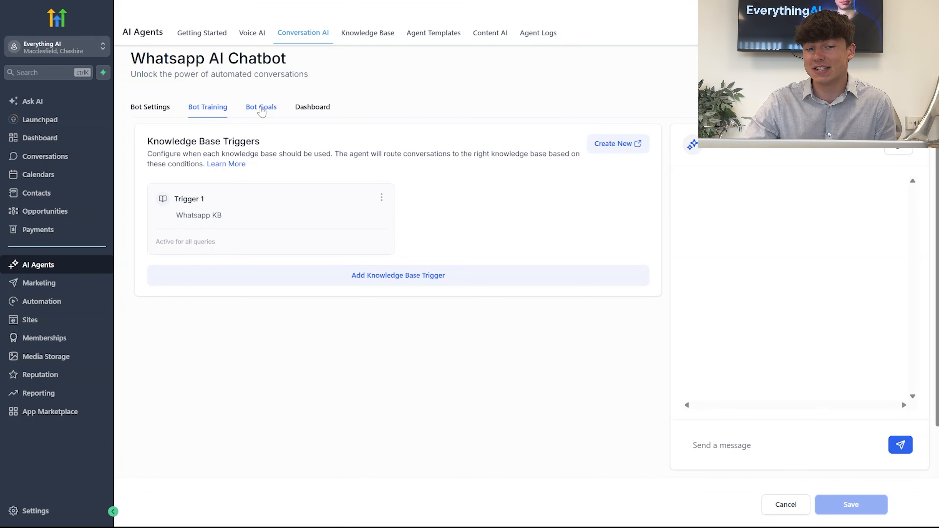
# Open the goals settings of the Whatsapp AI Chatbot
pyautogui.click(262, 108)
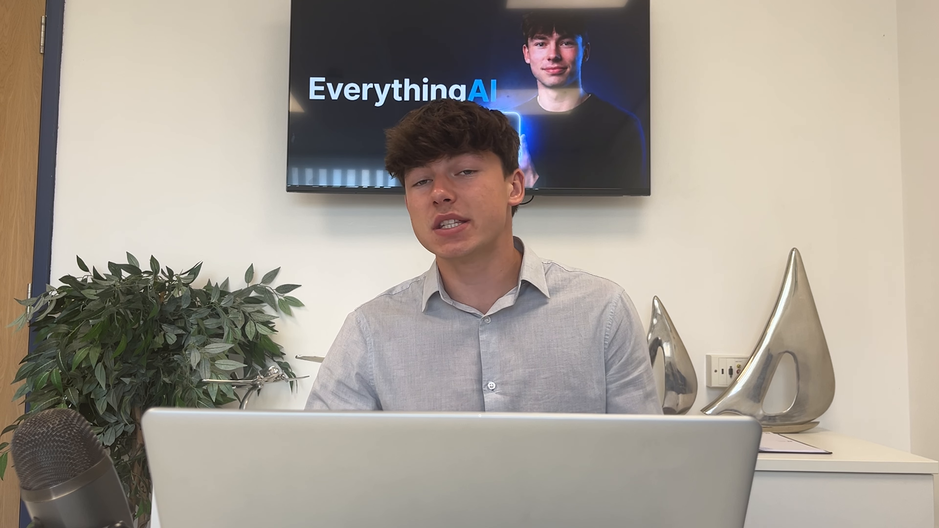